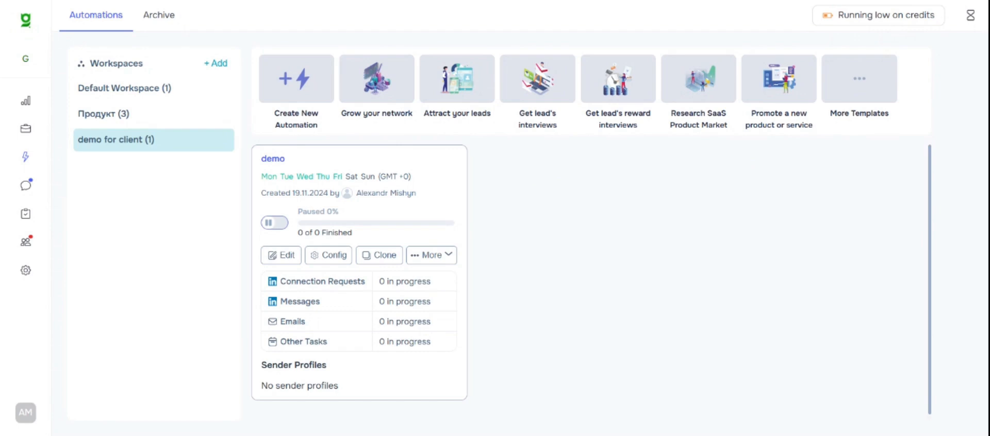
left_click(287, 118)
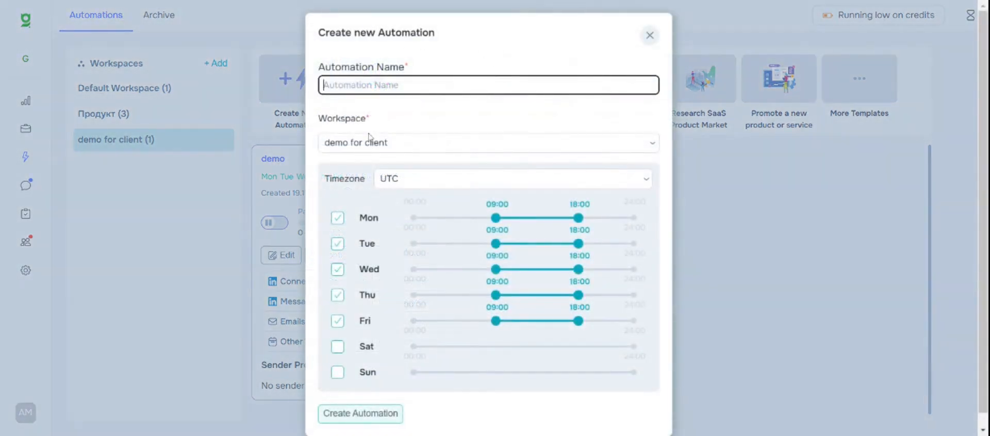
left_click(582, 134)
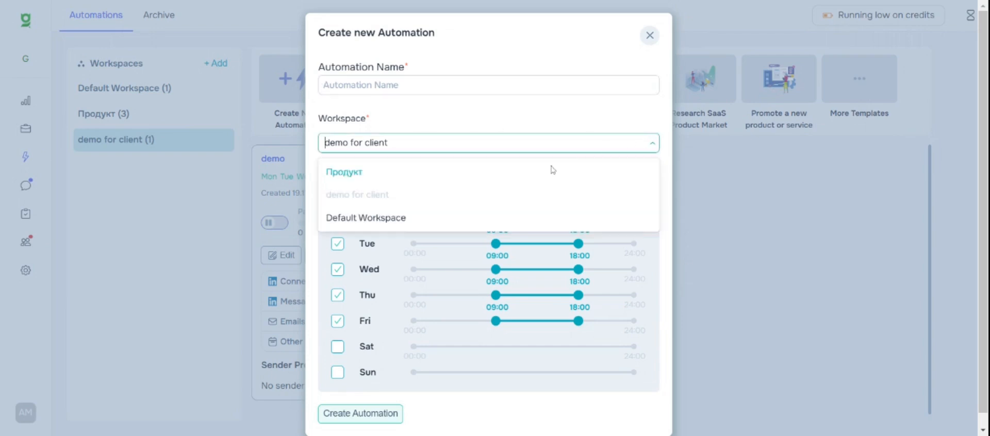
left_click(478, 115)
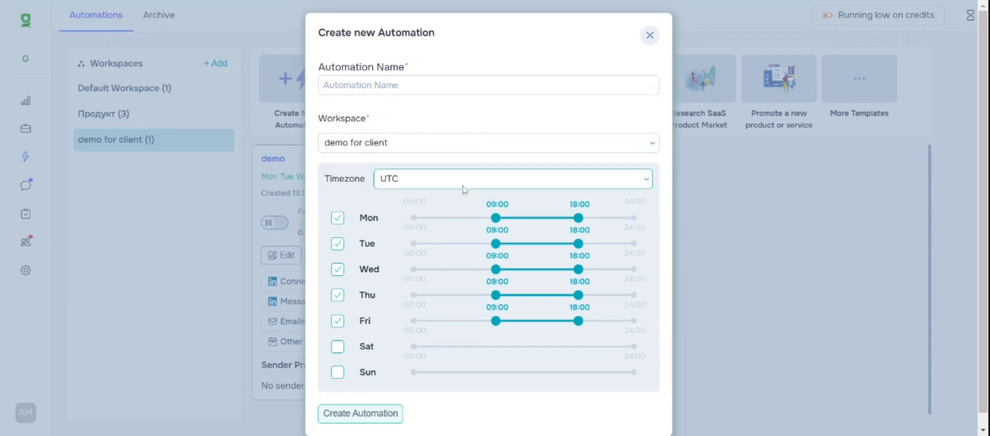
left_click(501, 183)
type("new")
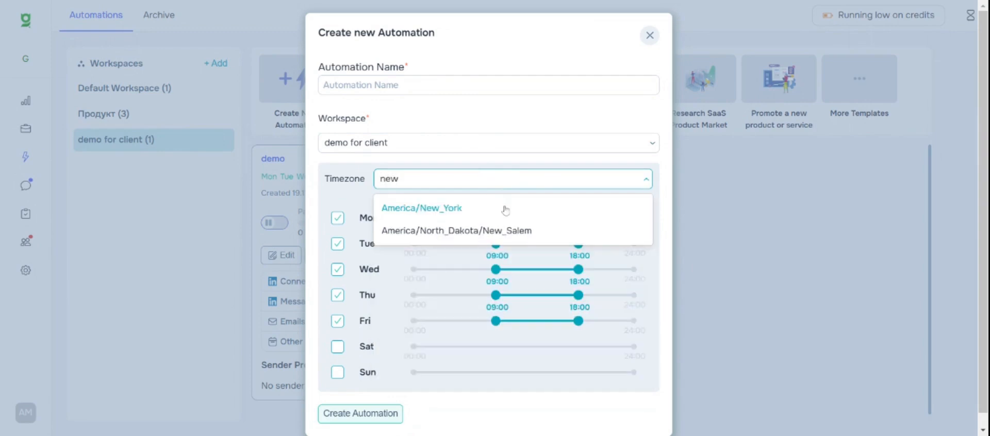
left_click(505, 208)
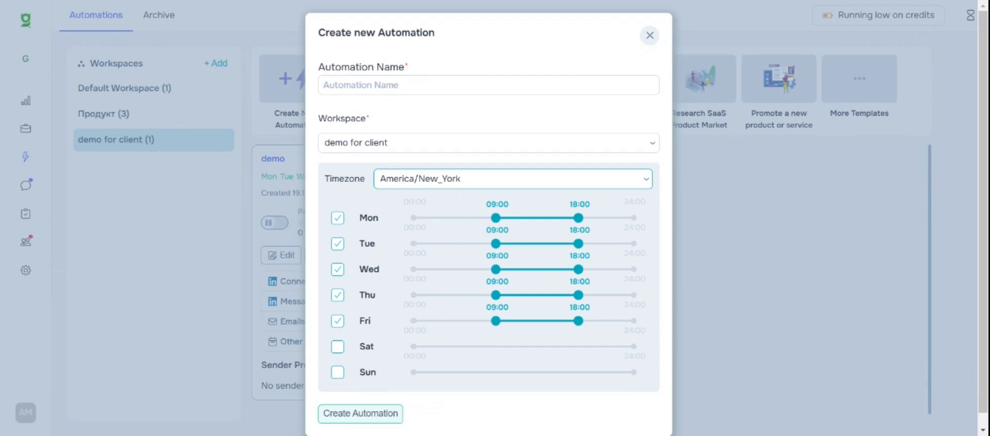
left_click(653, 35)
Open the demo automation and view its contact selection list and the #1 Segment settings.
left_click(303, 168)
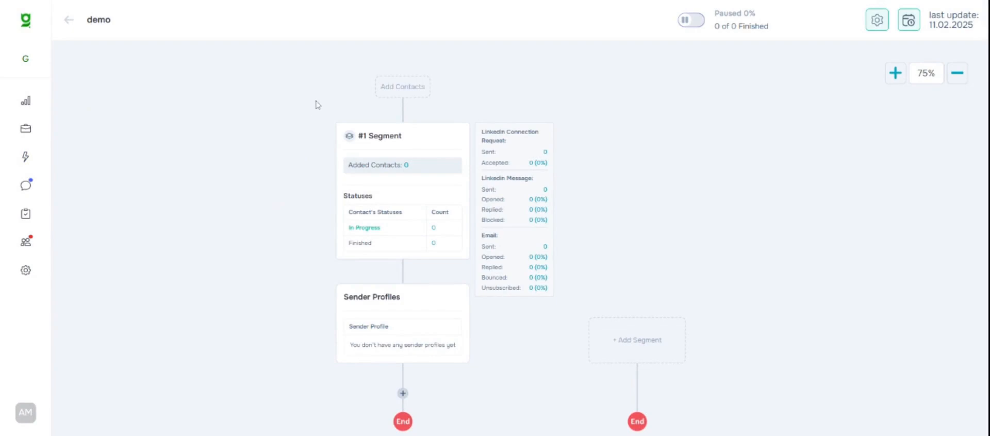
left_click_drag(309, 101, 361, 149)
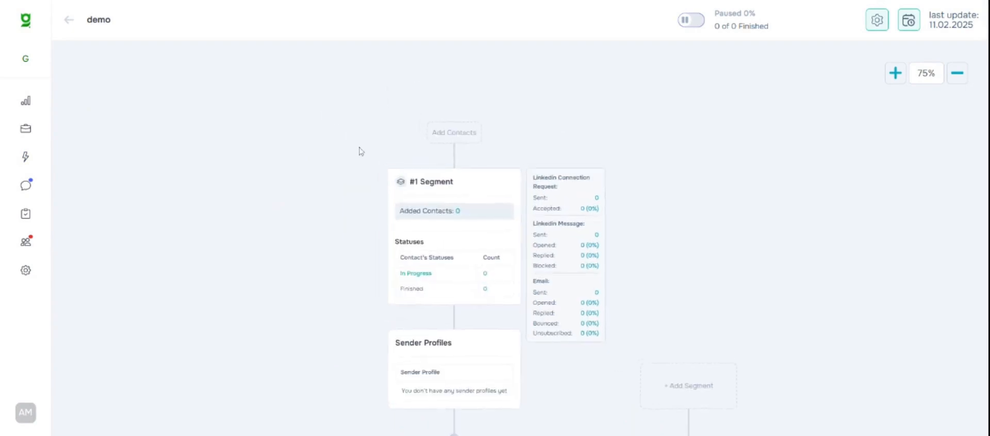
left_click(447, 139)
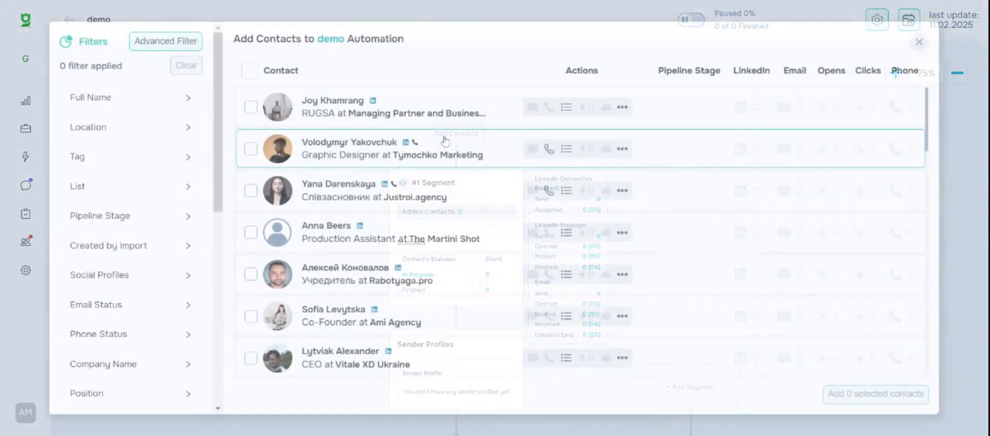
left_click(919, 42)
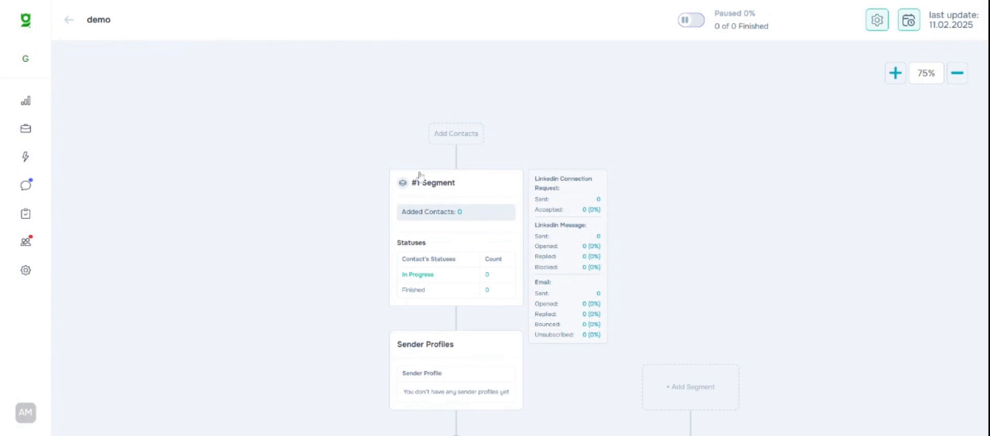
left_click(475, 200)
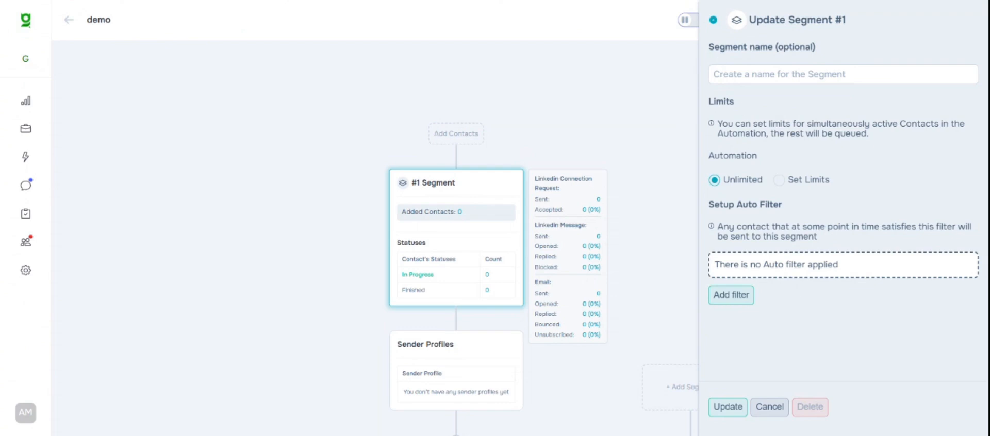
left_click(714, 22)
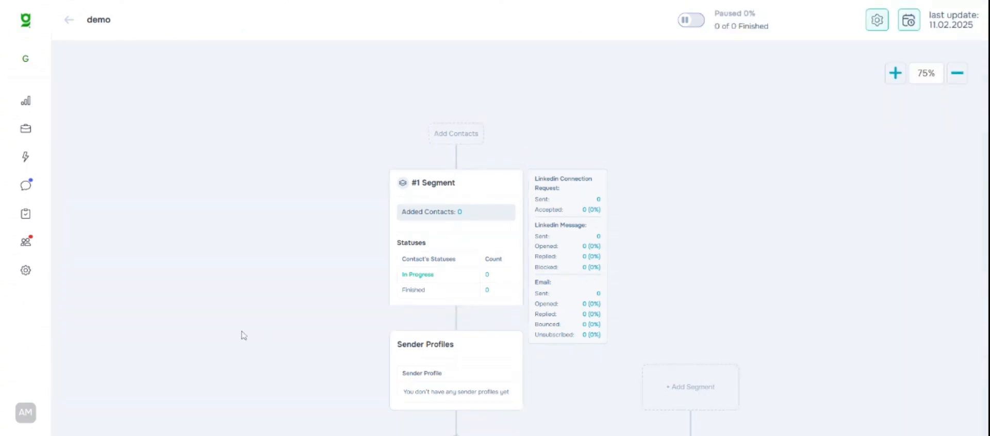
Assign two sender profiles from the Продукт workspace to the automation's Sender Profiles block.
left_click_drag(243, 333, 283, 192)
left_click(465, 203)
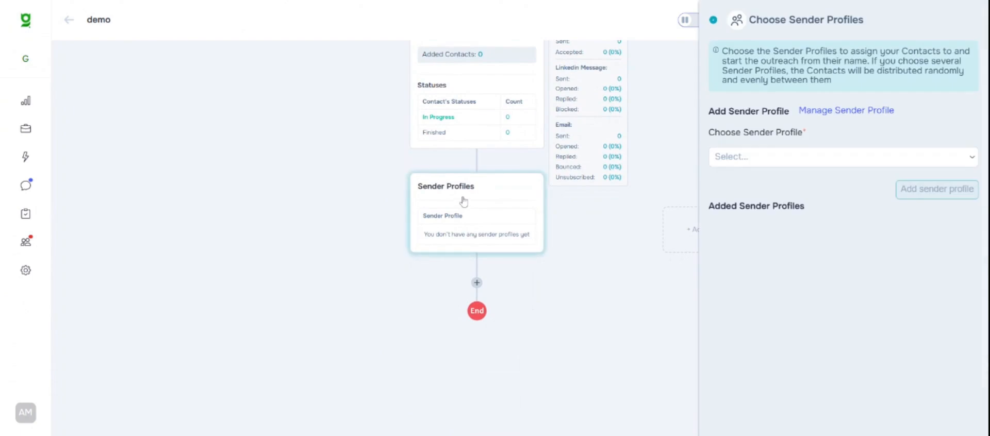
left_click(907, 159)
left_click(851, 181)
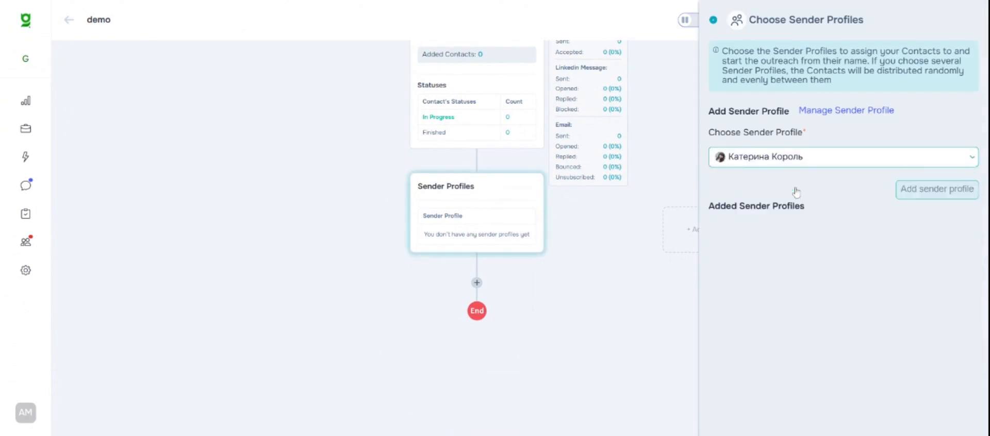
left_click(926, 194)
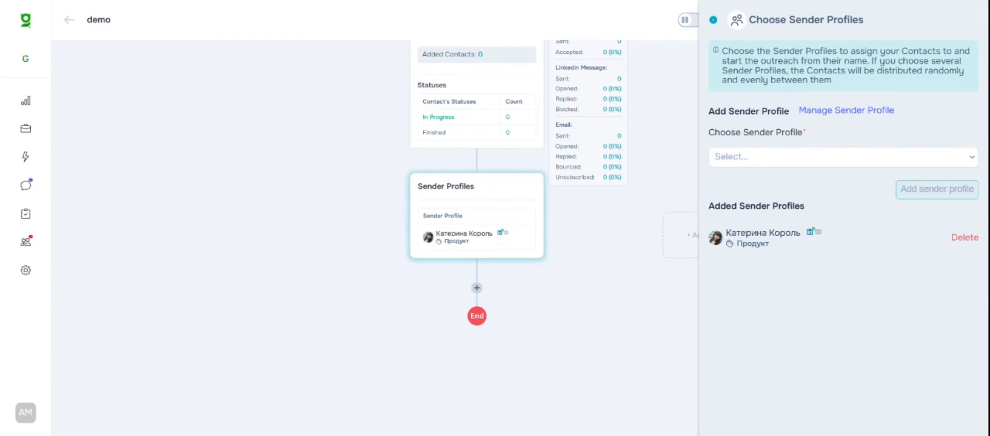
left_click(846, 160)
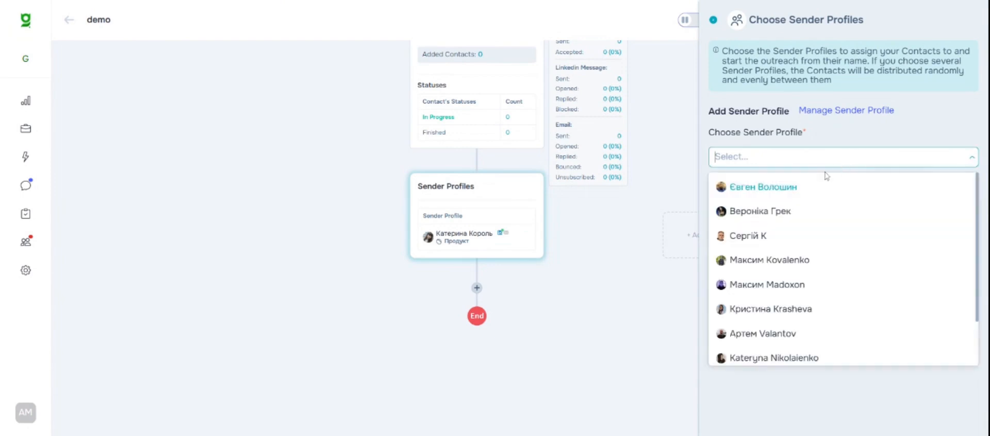
left_click(824, 188)
left_click(971, 185)
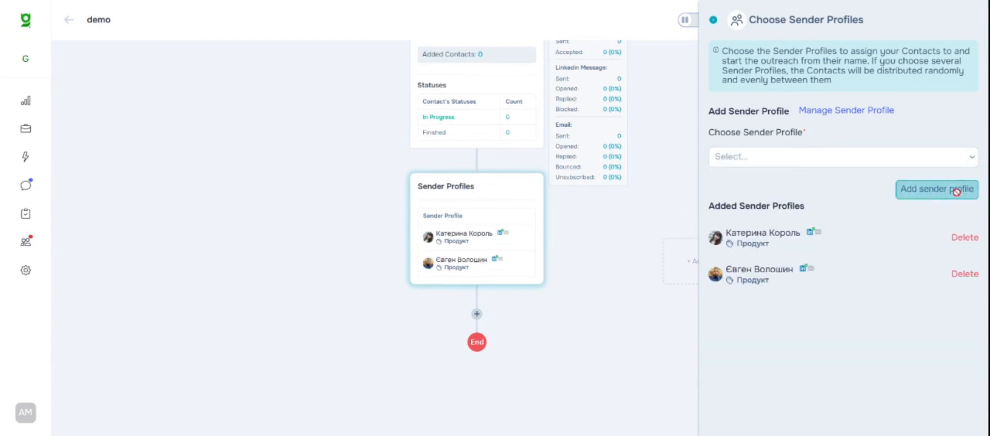
left_click(713, 19)
Examine the node types that can be inserted after the Sender Profiles block, from Connections through Automation Control.
left_click_drag(216, 372, 255, 210)
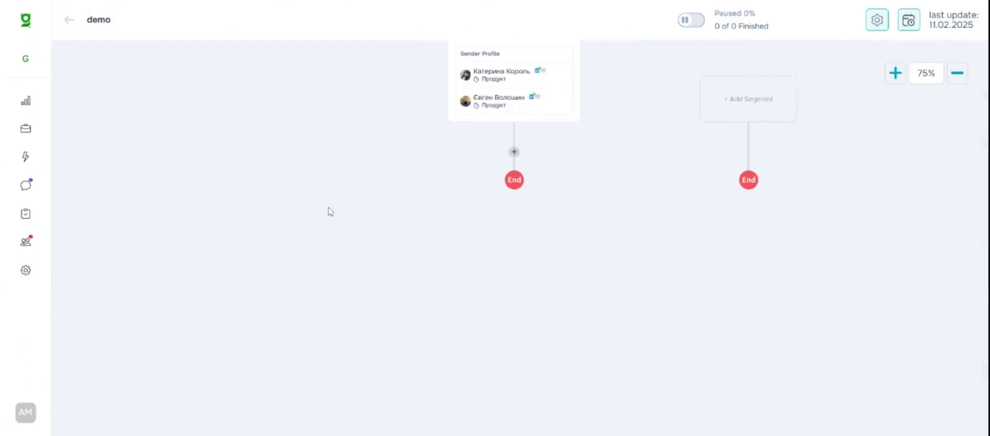
left_click(515, 153)
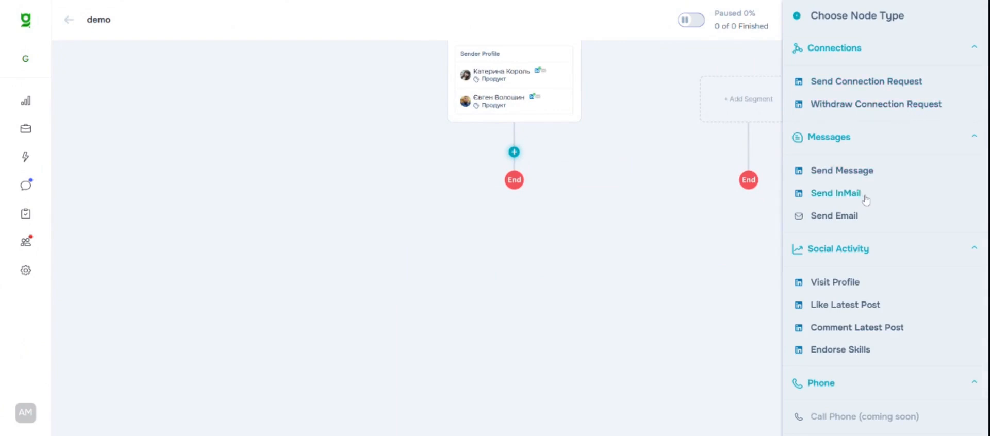
scroll(876, 161, "down", 2)
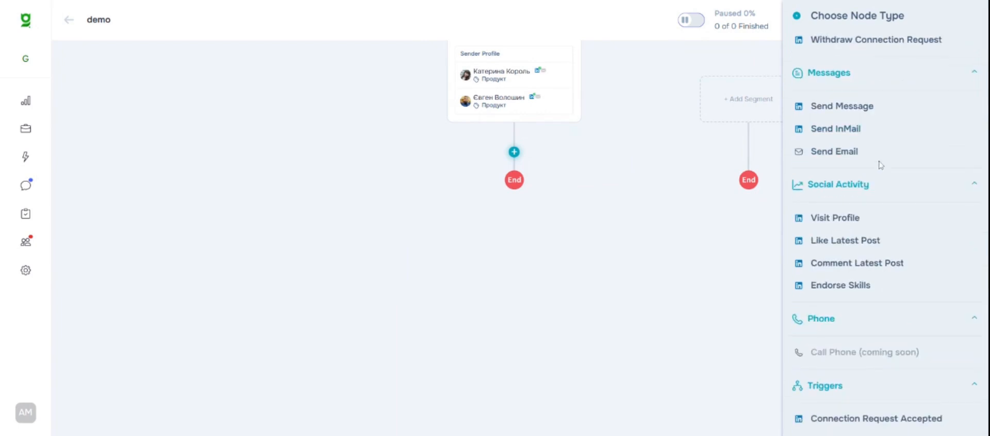
scroll(872, 154, "down", 1)
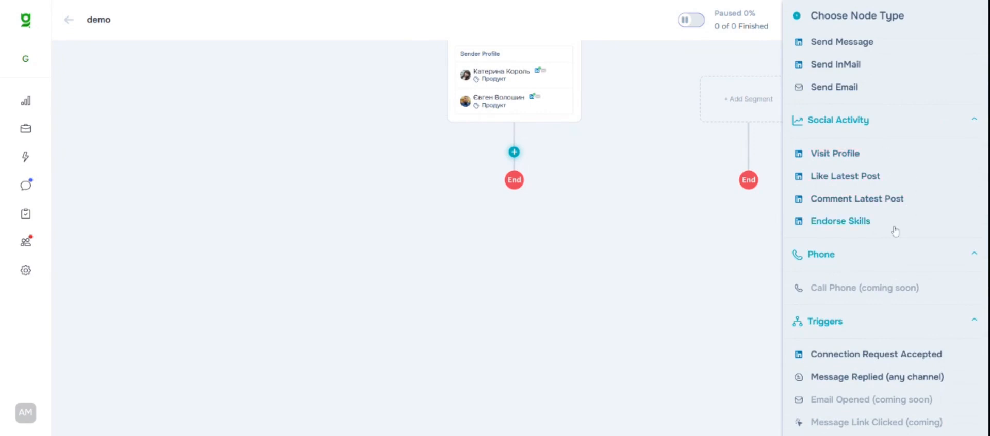
scroll(890, 221, "down", 5)
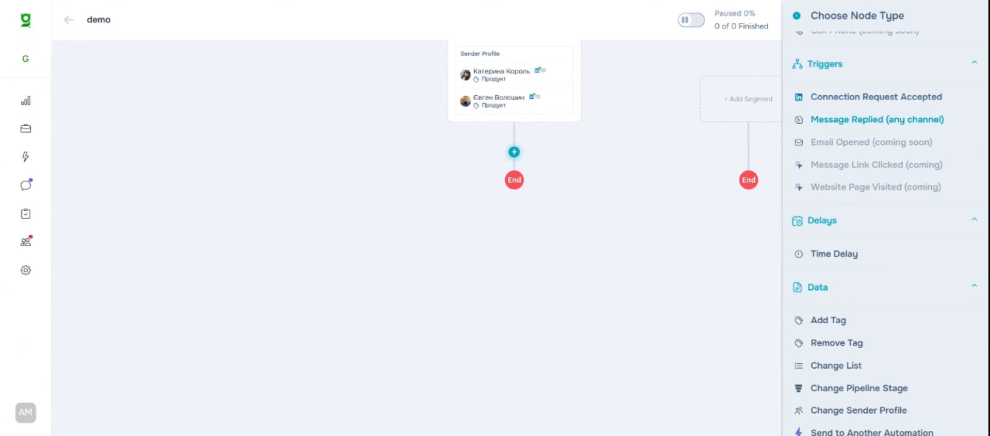
scroll(875, 126, "down", 3)
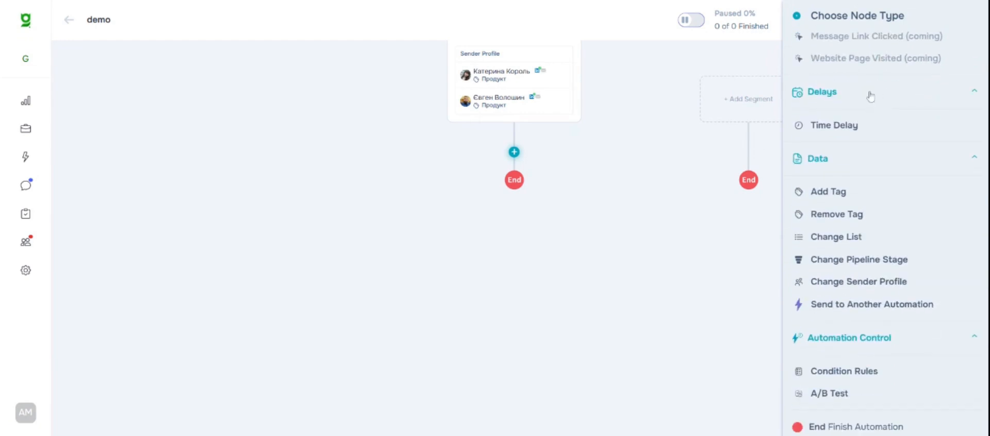
scroll(877, 132, "down", 1)
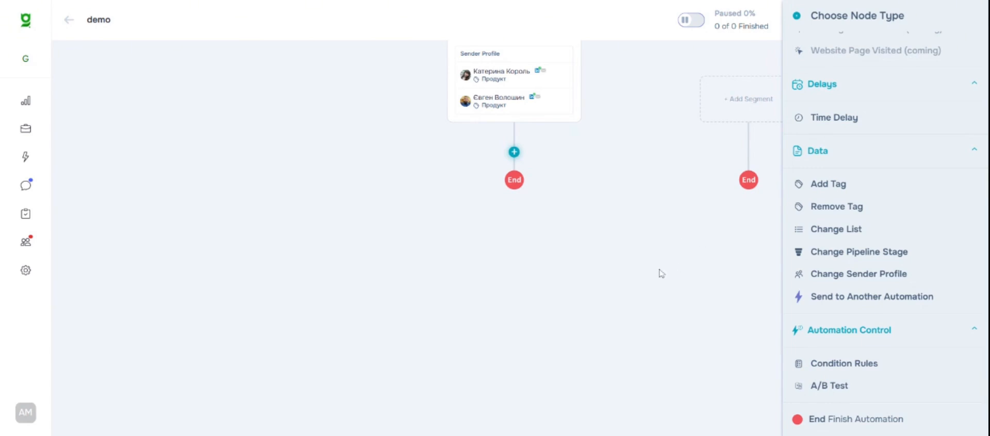
scroll(913, 210, "up", 10)
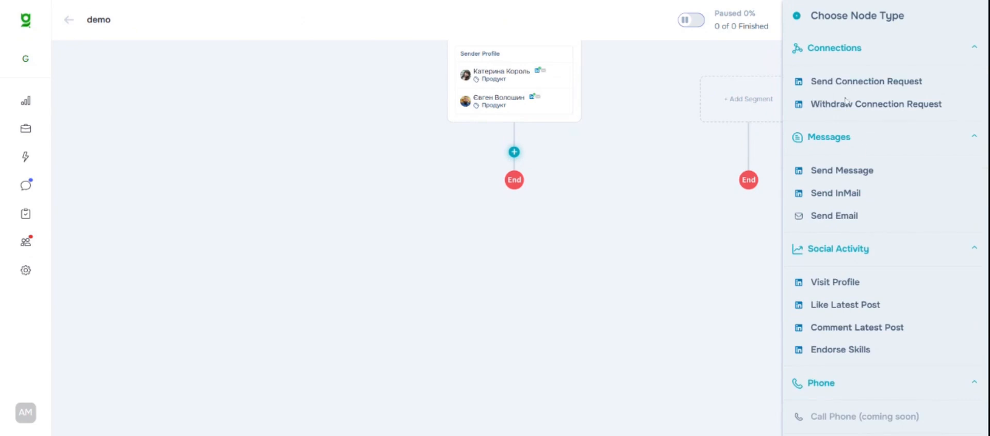
Add an automatic Send Connection Request node without a connect message after the Sender Profiles block.
left_click(848, 83)
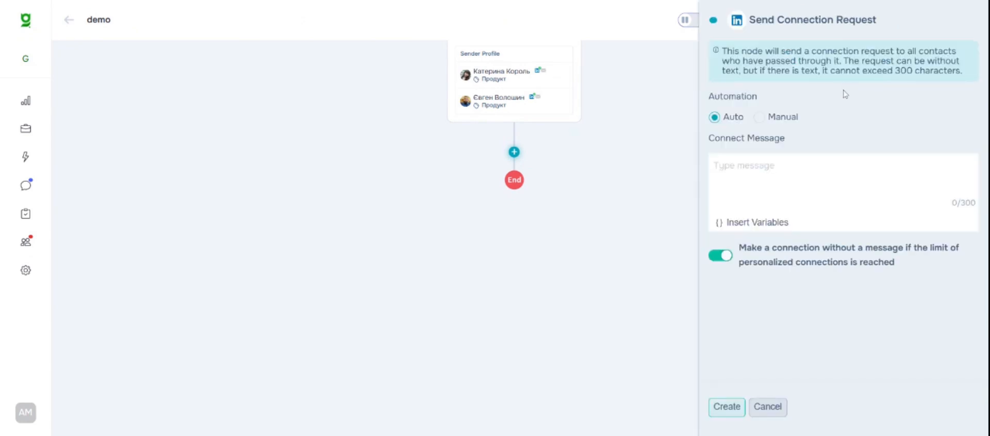
left_click(747, 222)
left_click(398, 178)
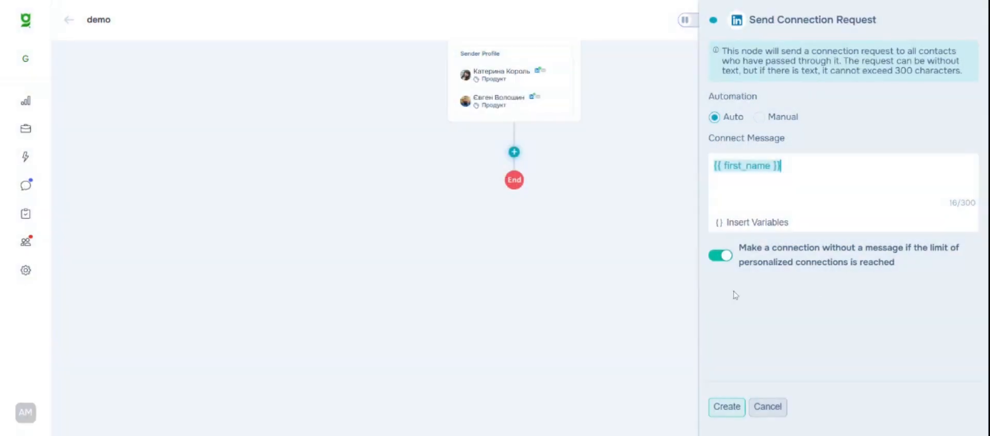
left_click_drag(785, 168, 691, 172)
key("BackSpace")
left_click(735, 411)
Add a Connection Request Accepted trigger with a 14-day time delay after the Send Connection Request node.
left_click_drag(407, 342, 462, 204)
left_click(569, 212)
scroll(906, 162, "down", 5)
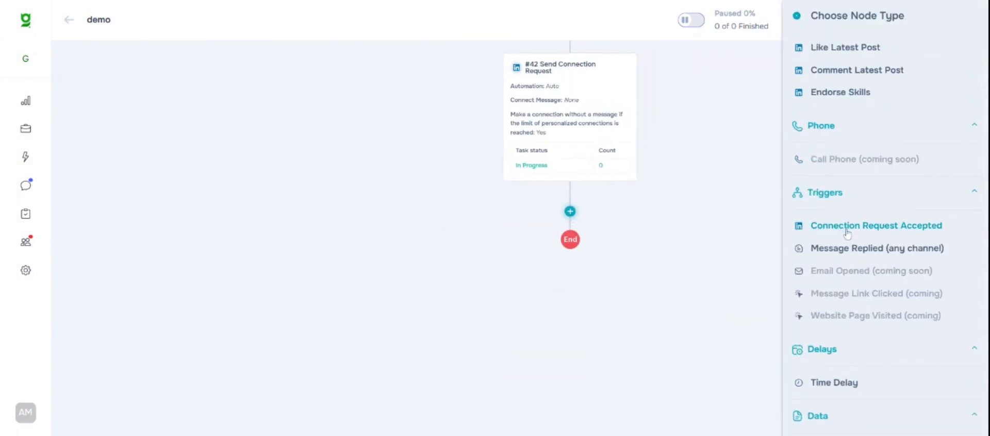
left_click(847, 233)
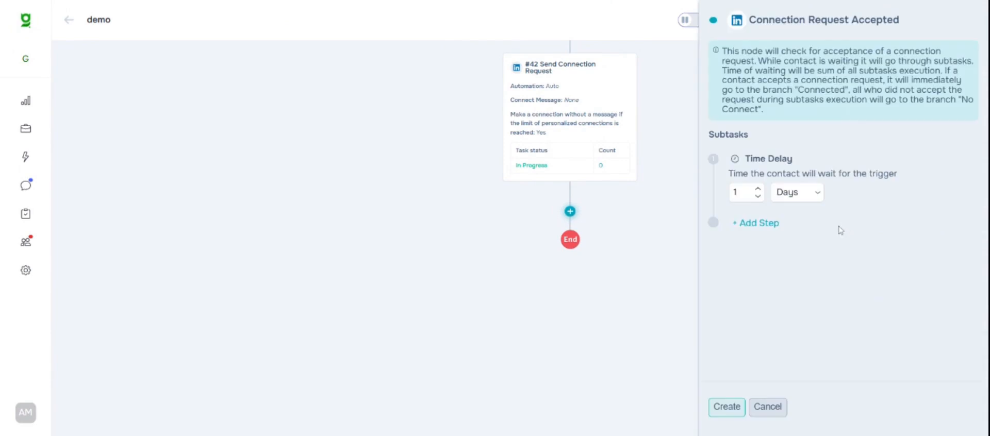
left_click(758, 189)
left_click(757, 190)
left_click(758, 189)
left_click_drag(750, 193, 728, 194)
type("14")
left_click(794, 275)
left_click(726, 405)
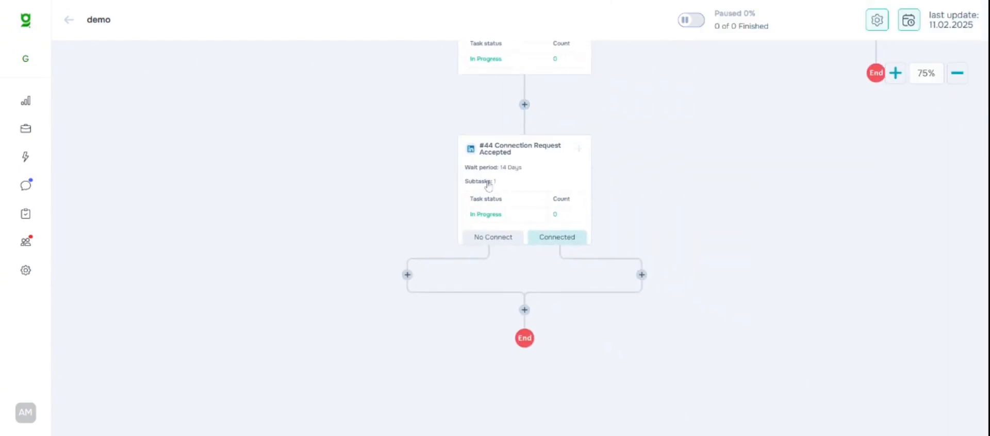
Start a Condition Rules node on the No Connect branch of the Connection Request Accepted trigger.
scroll(489, 187, "up", 1)
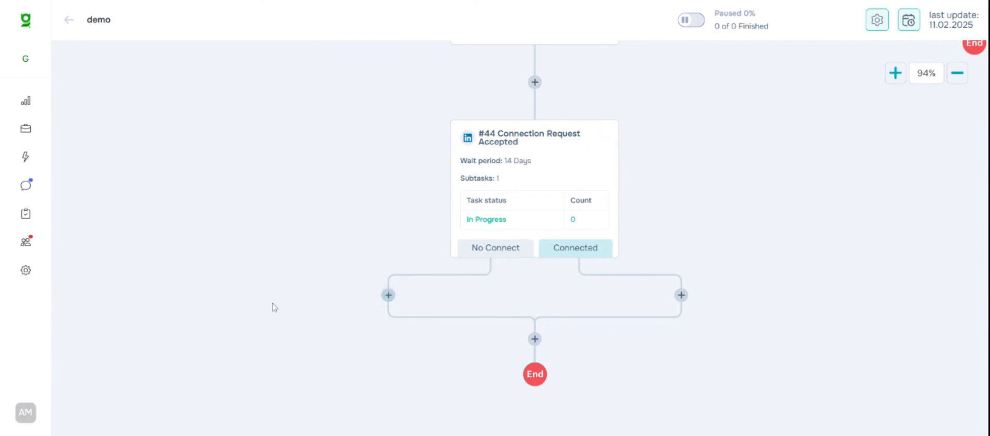
scroll(304, 259, "down", 4)
left_click_drag(298, 242, 358, 217)
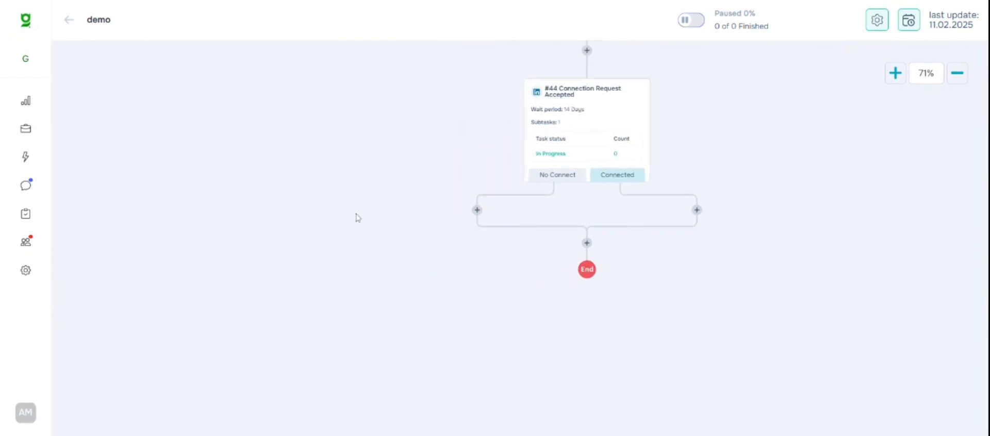
left_click(477, 211)
scroll(961, 192, "down", 10)
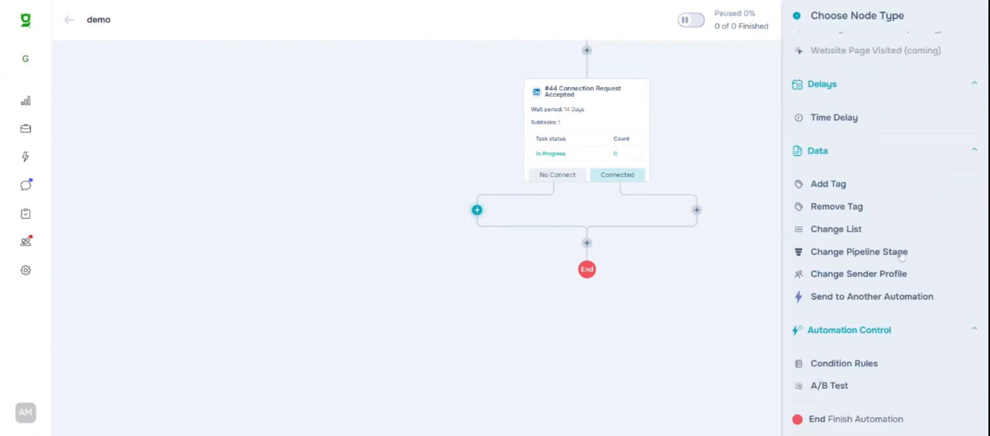
left_click(830, 367)
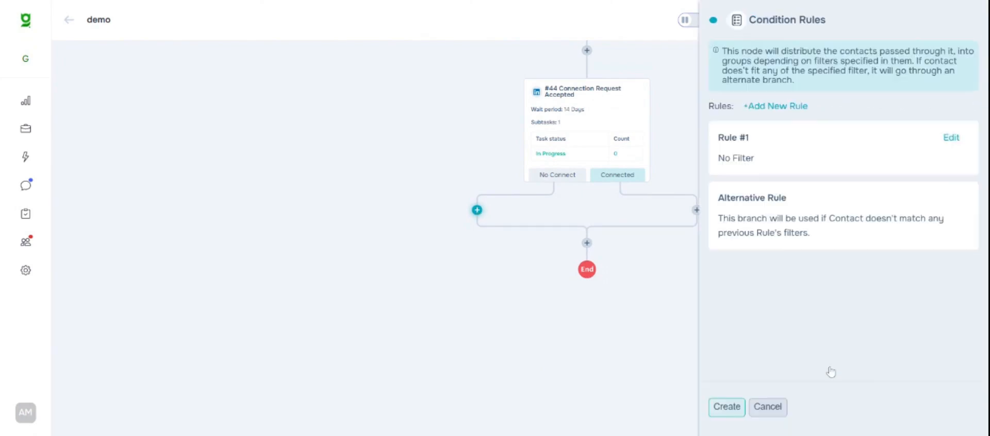
Filter Rule #1 to contacts with the Open profile premium feature and create the Condition Rules node.
left_click(956, 139)
scroll(128, 237, "down", 5)
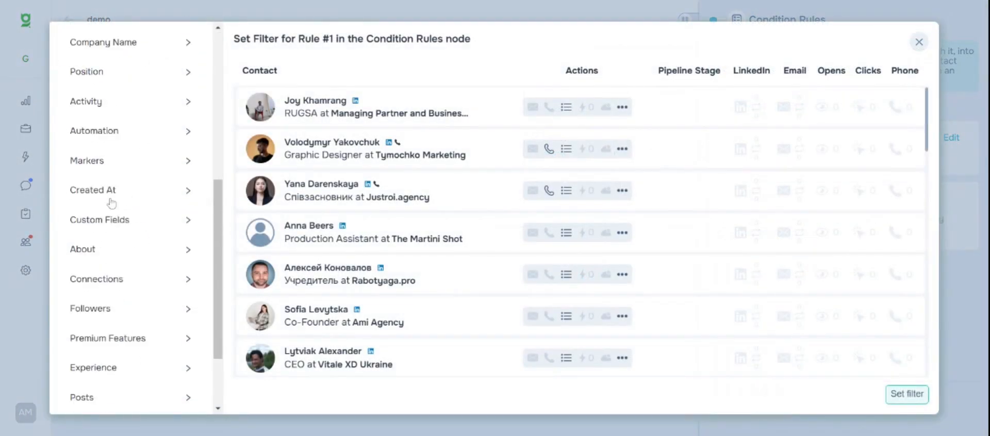
scroll(111, 206, "down", 2)
left_click(111, 241)
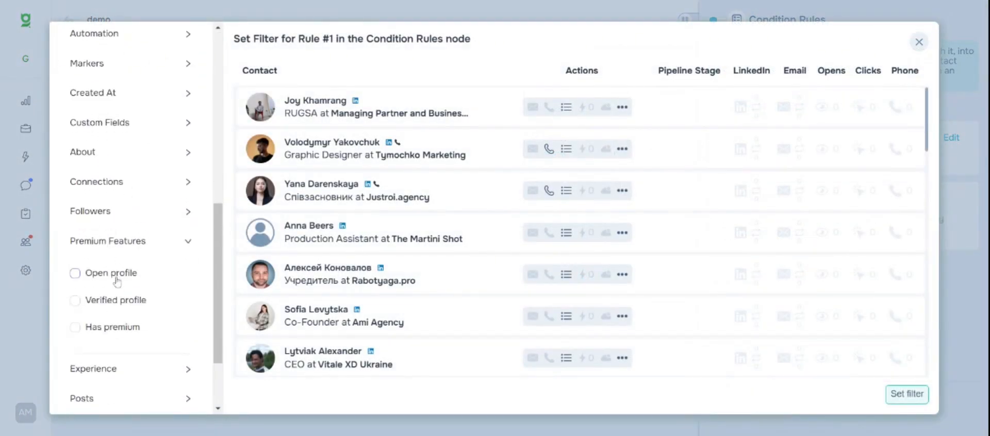
left_click(92, 276)
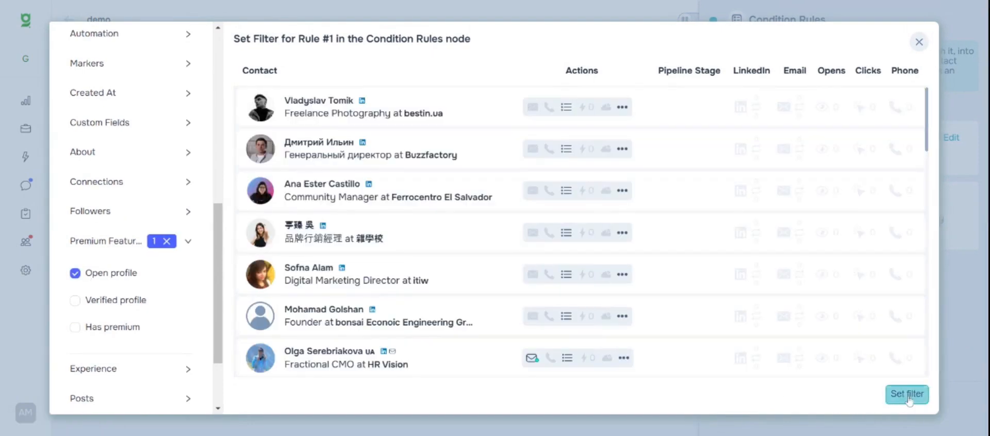
left_click(907, 395)
left_click(725, 406)
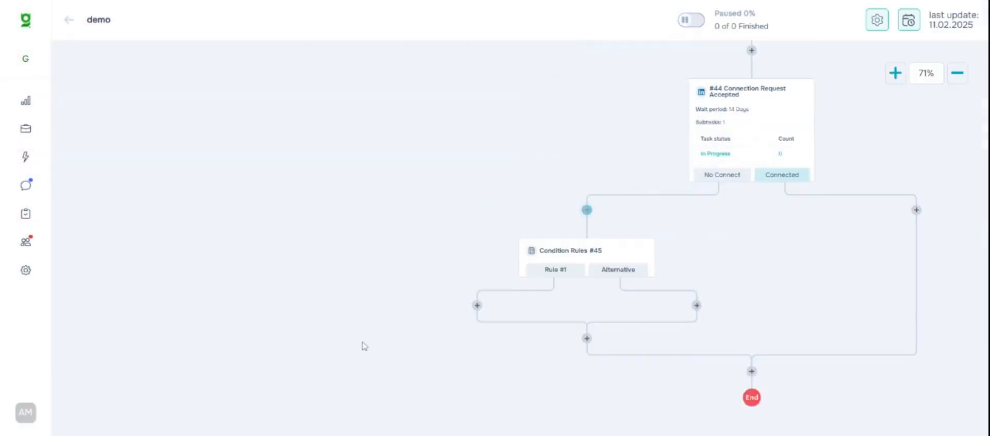
Add an automatic Send InMail node with placeholder text "1" on the Rule #1 branch of the Condition Rules node.
left_click_drag(364, 346, 333, 213)
scroll(449, 123, "up", 2)
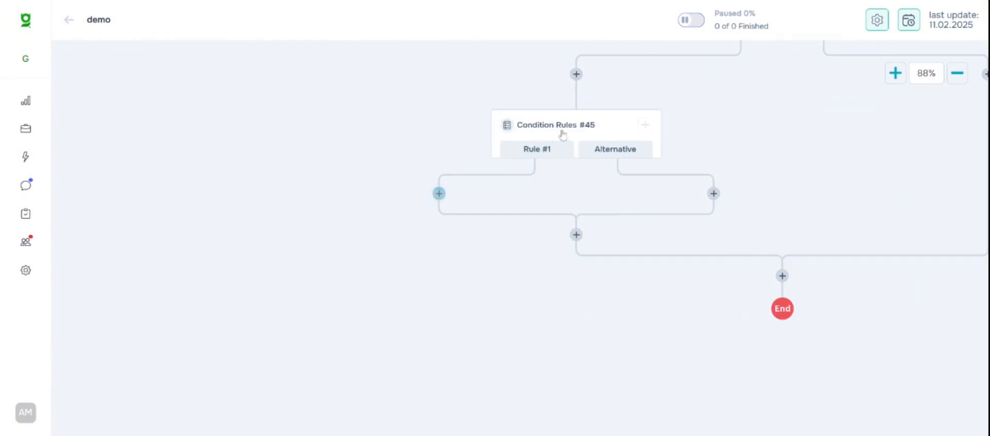
left_click(437, 193)
left_click(870, 194)
type("1")
left_click(773, 234)
type("1")
left_click(727, 407)
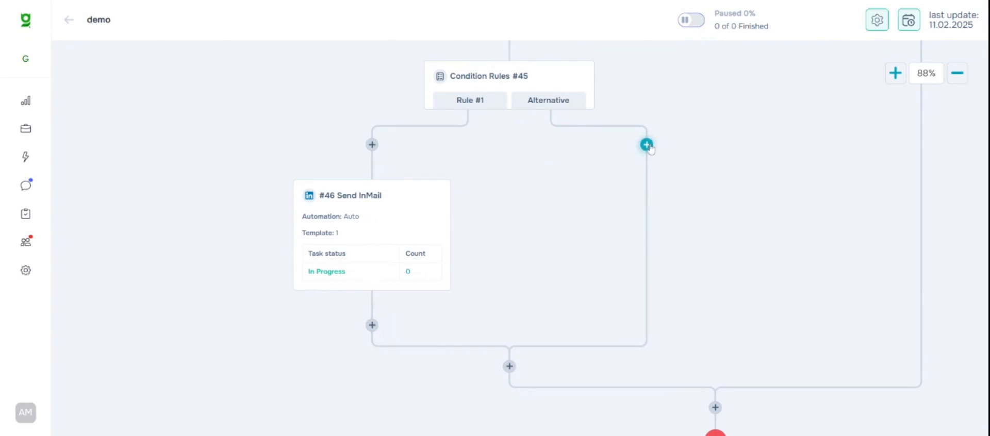
Finish the Alternative branch of the Condition Rules node with an End node.
left_click(646, 145)
scroll(824, 241, "down", 10)
left_click(819, 421)
left_click(809, 405)
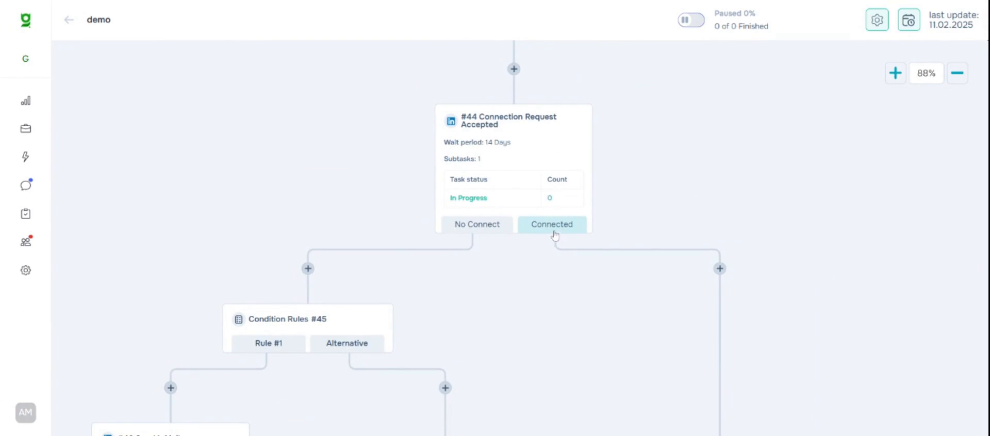
Add a Time Delay node of 1 hour on the Connected branch of the Connection Request Accepted trigger.
left_click(720, 268)
scroll(846, 217, "down", 8)
left_click(847, 190)
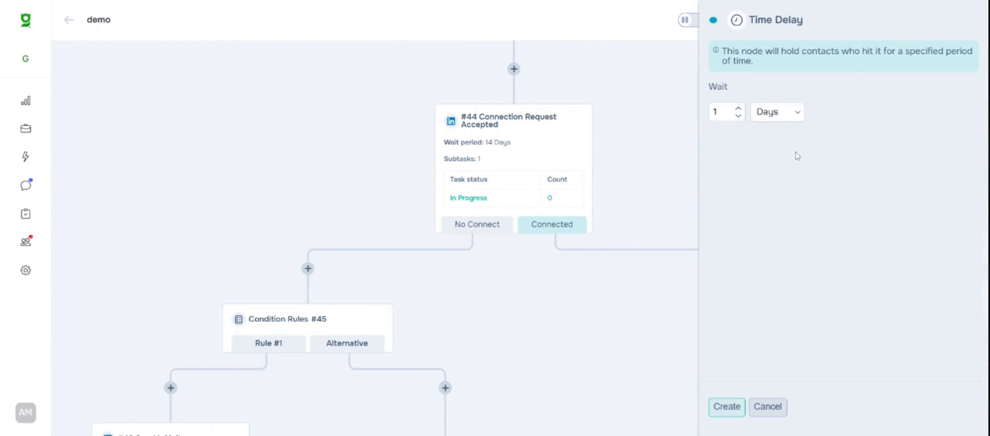
left_click(791, 113)
left_click(772, 167)
left_click(727, 408)
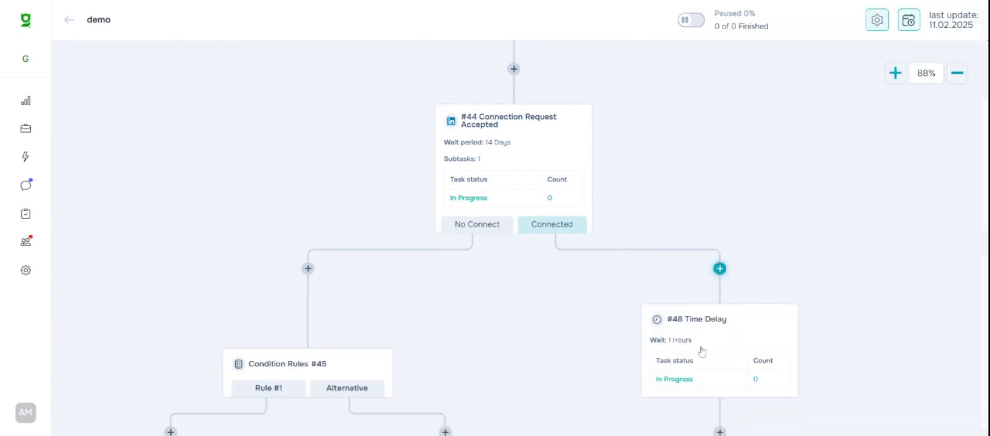
Add an automatic Send Message node with the message "1" after the 1-hour Time Delay.
left_click_drag(842, 256, 741, 112)
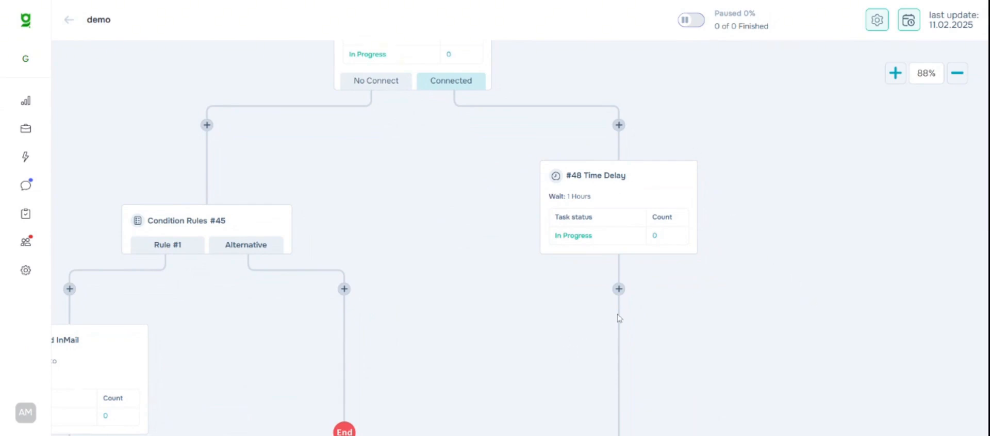
left_click(619, 289)
left_click(826, 173)
left_click(826, 172)
type("1")
left_click(725, 407)
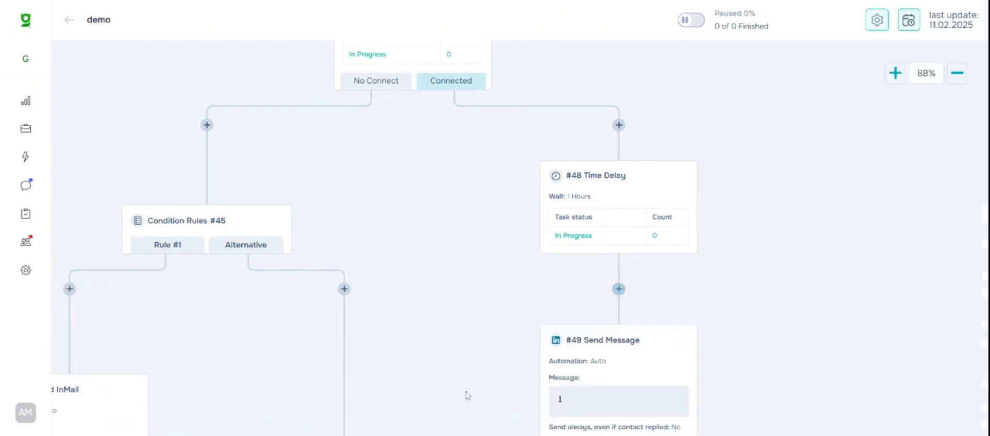
Start a Message Replied (any channel) trigger after the Send Message node, with an initial time delay of 2 days.
left_click_drag(466, 394, 491, 126)
scroll(482, 217, "down", 2)
left_click(604, 228)
scroll(866, 227, "down", 6)
left_click(868, 191)
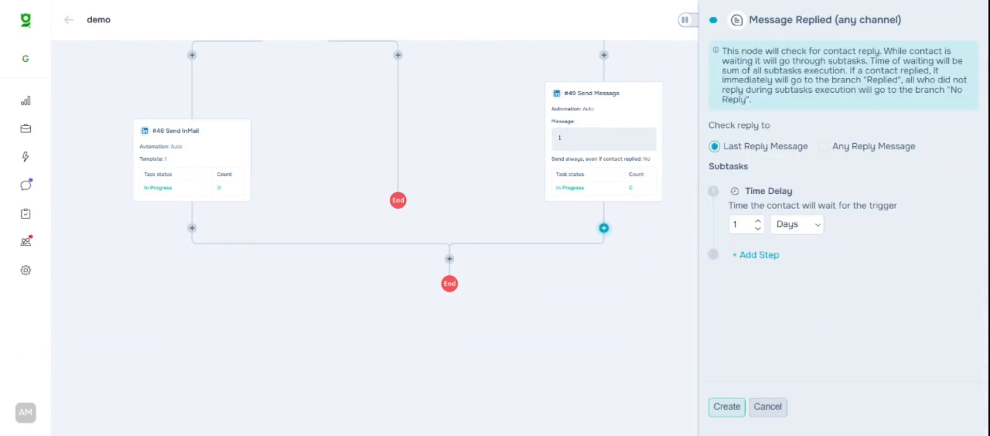
left_click(757, 221)
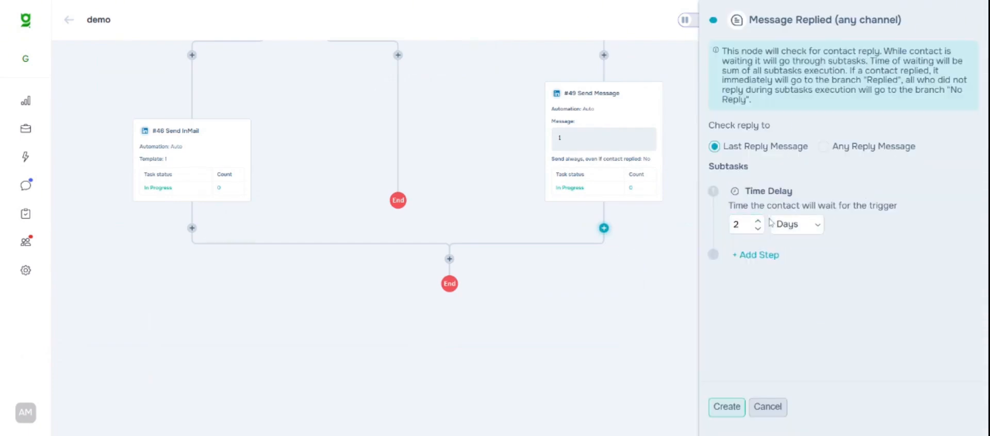
Add an Endorse Skills subtask for 1 skill and a second 2-day time delay, and create the Message Replied trigger.
left_click(753, 256)
left_click(767, 361)
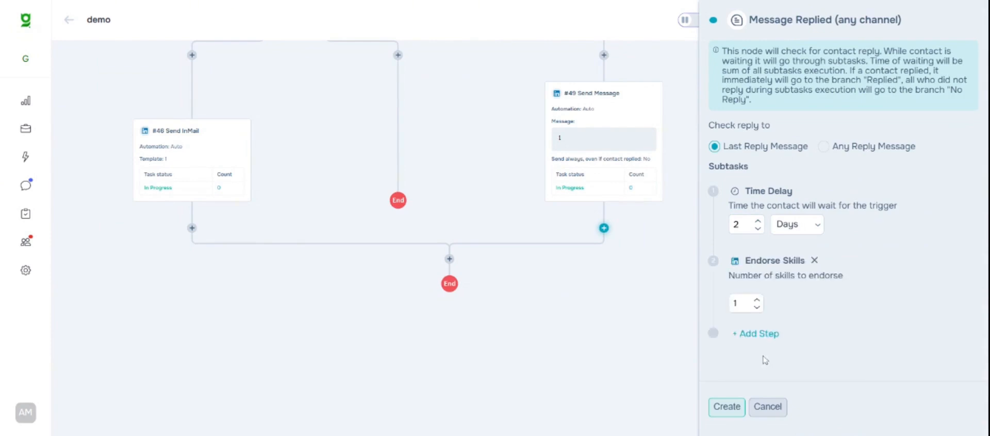
left_click(745, 336)
left_click(749, 361)
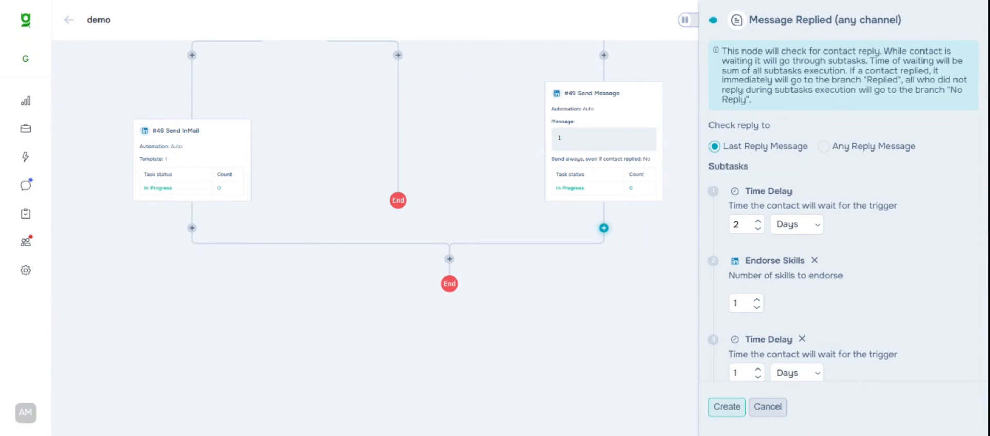
left_click(757, 369)
left_click(726, 407)
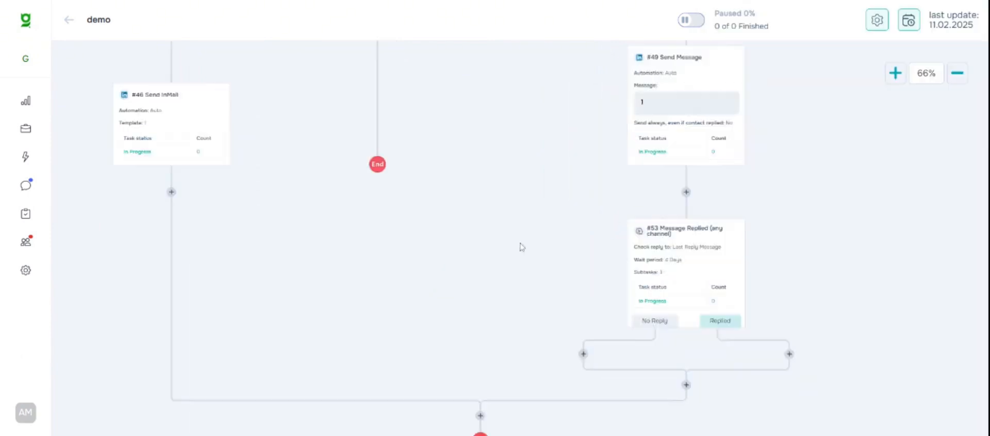
Add an automatic Send Message node with the message "2" on the No Reply branch of the Message Replied trigger.
scroll(422, 118, "up", 3)
left_click_drag(422, 108, 409, 156)
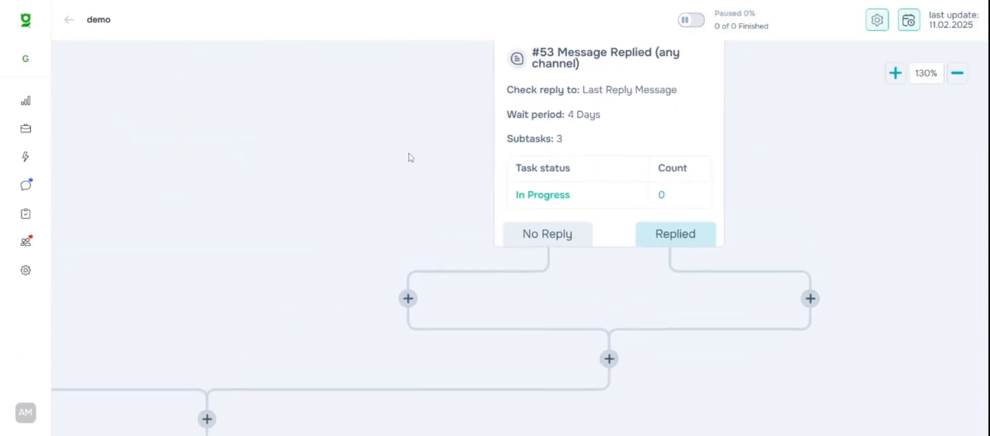
scroll(408, 156, "down", 2)
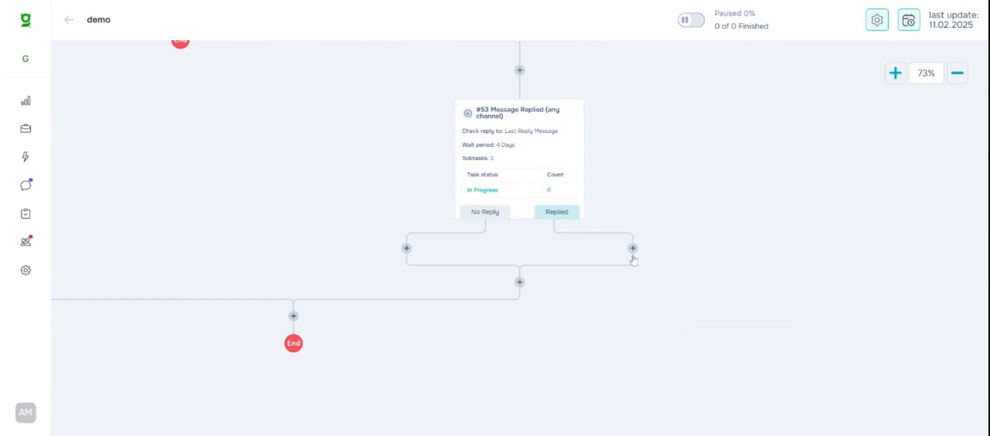
left_click(406, 248)
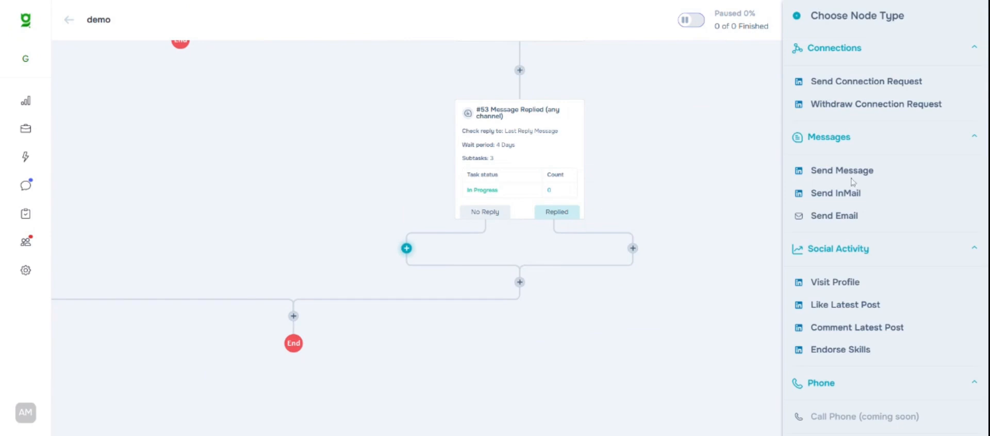
left_click(846, 170)
type("2")
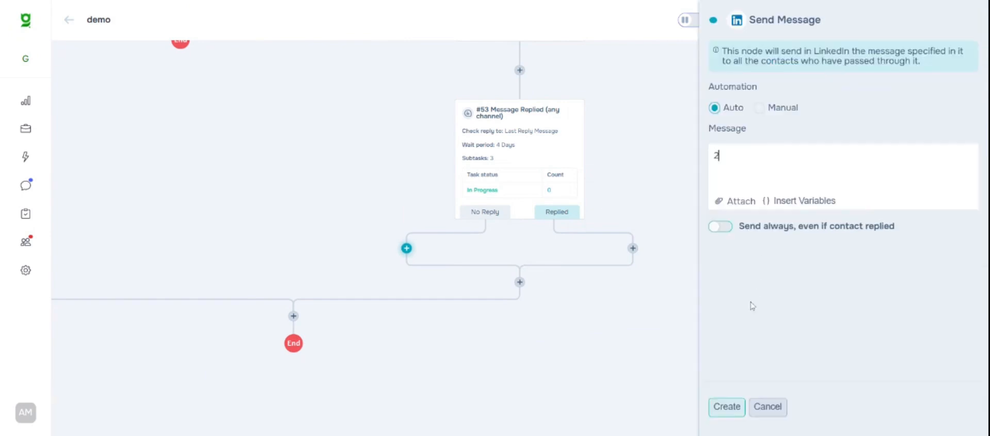
left_click(727, 407)
Finish the Replied branch of the Message Replied trigger with an End node.
left_click_drag(495, 298, 507, 159)
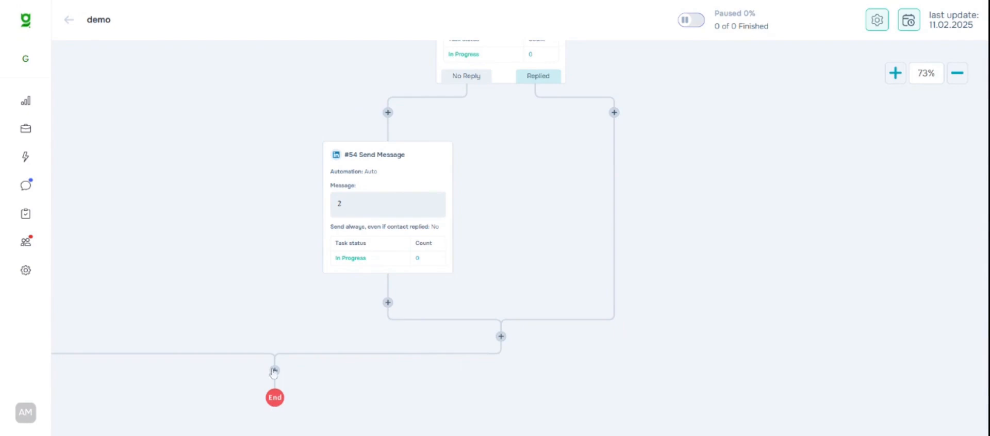
left_click(614, 112)
scroll(873, 272, "down", 8)
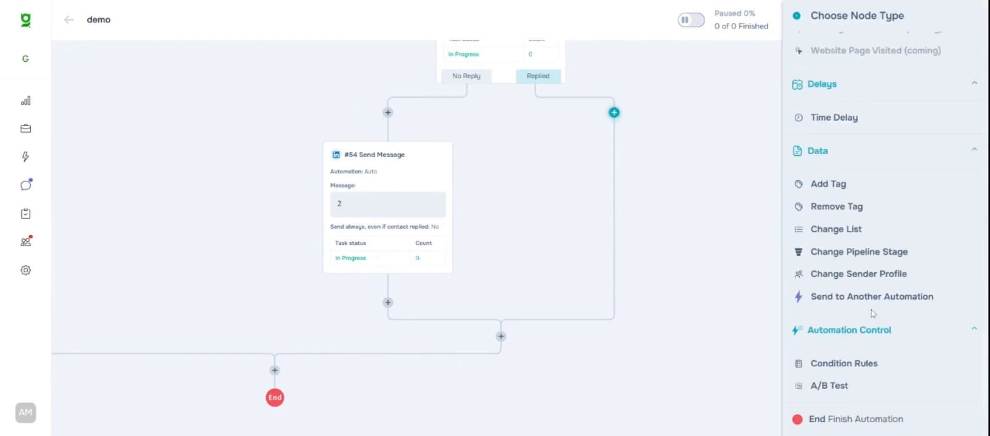
left_click(851, 419)
left_click(811, 407)
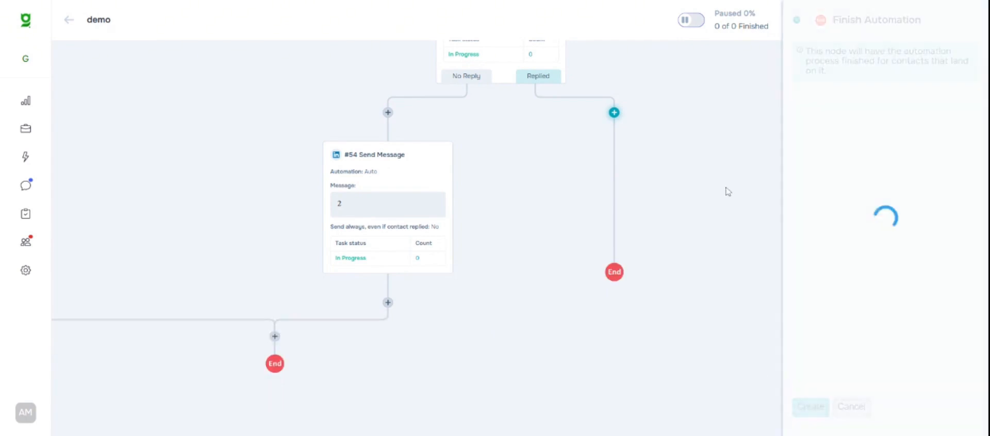
Switch the demo automation from paused to active.
left_click_drag(690, 141, 738, 164)
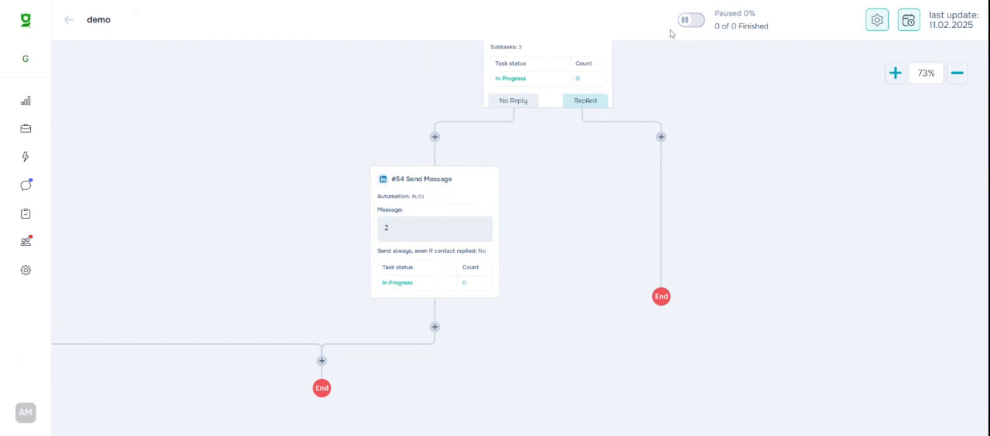
left_click(689, 23)
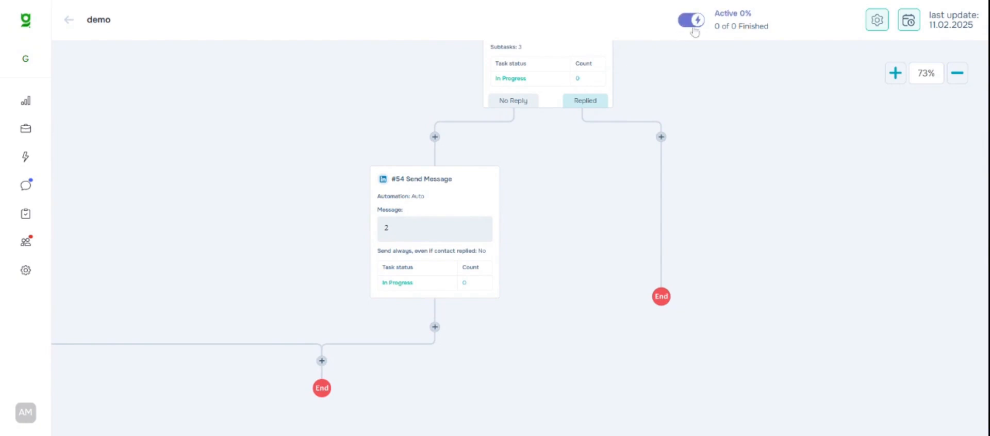